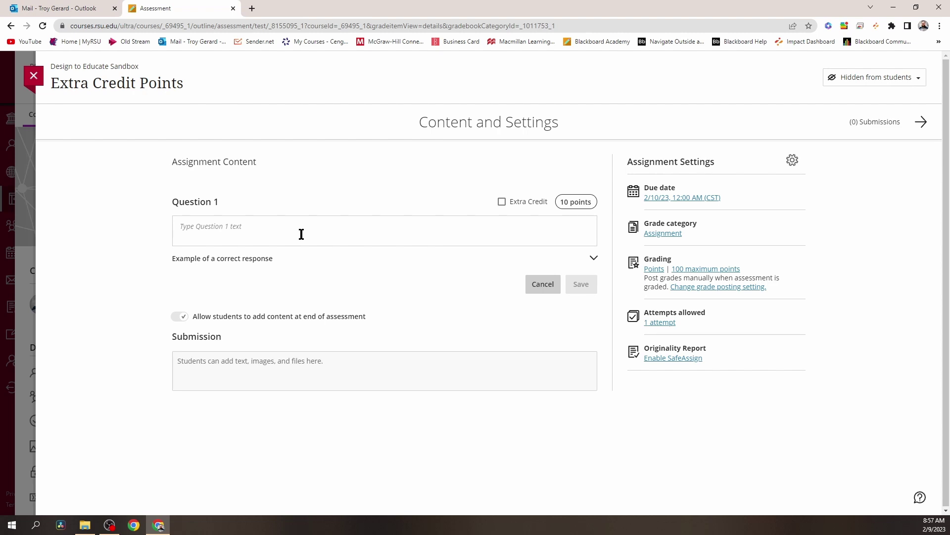
Enter "submit your file here" as the Question 1 text and mark the question as extra credit.
key("space")
key("space")
key("space")
left_click(425, 230)
type("submit your file here")
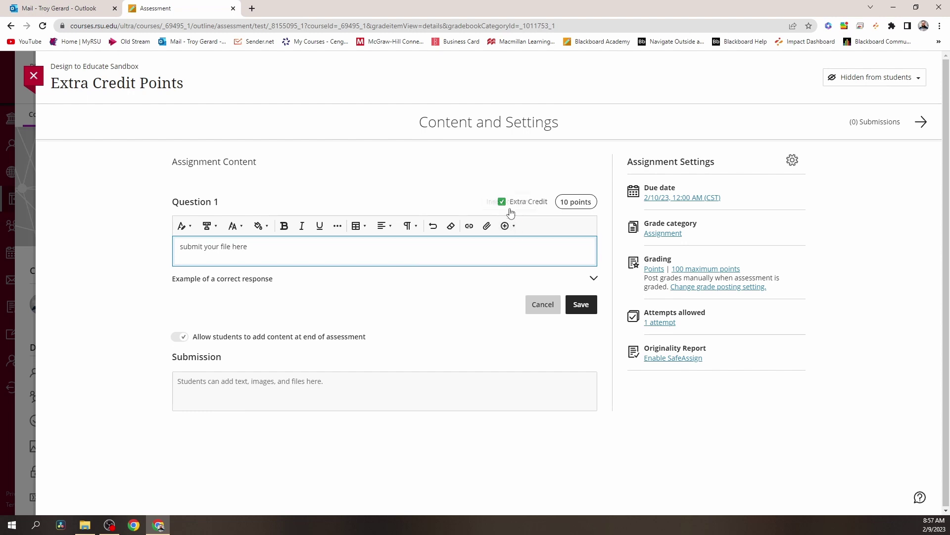
Set Question 1's value to 15 points and save the question.
left_click(564, 203)
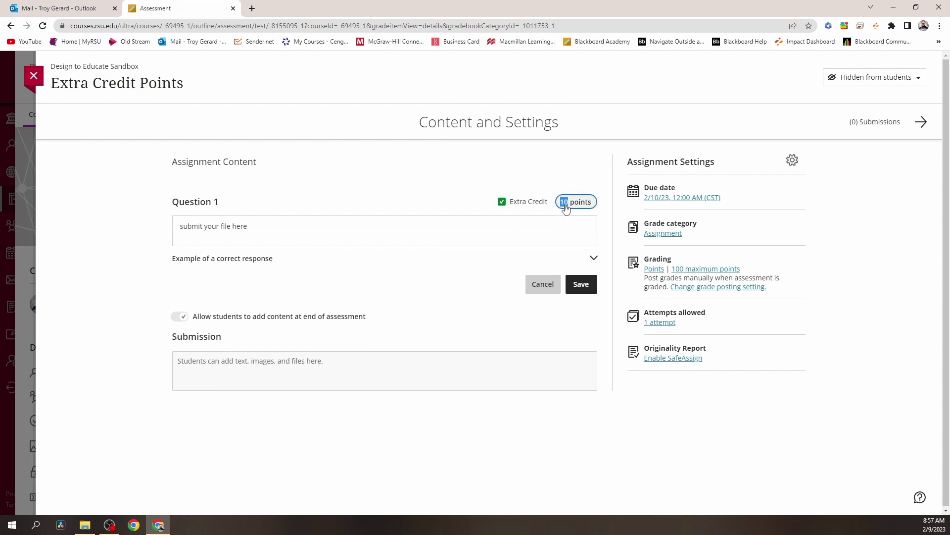
type("15")
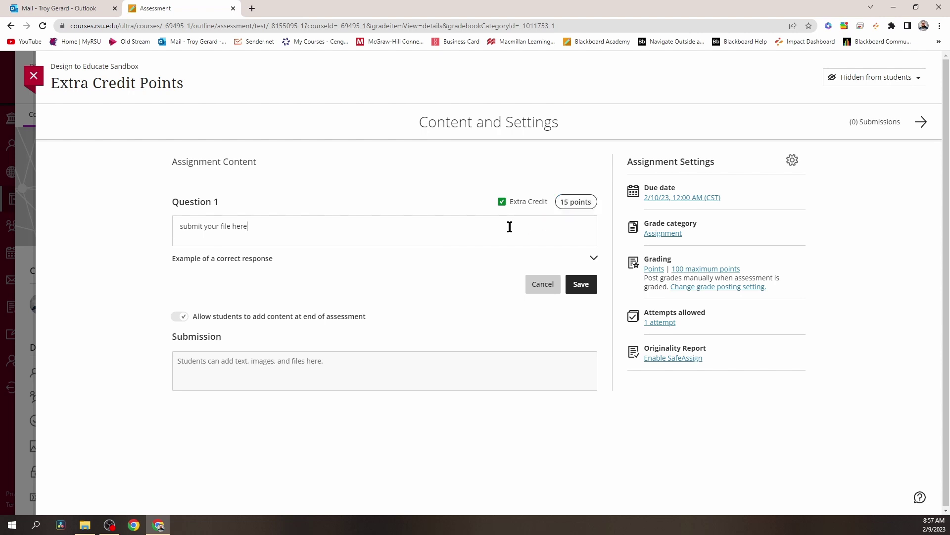
left_click(512, 228)
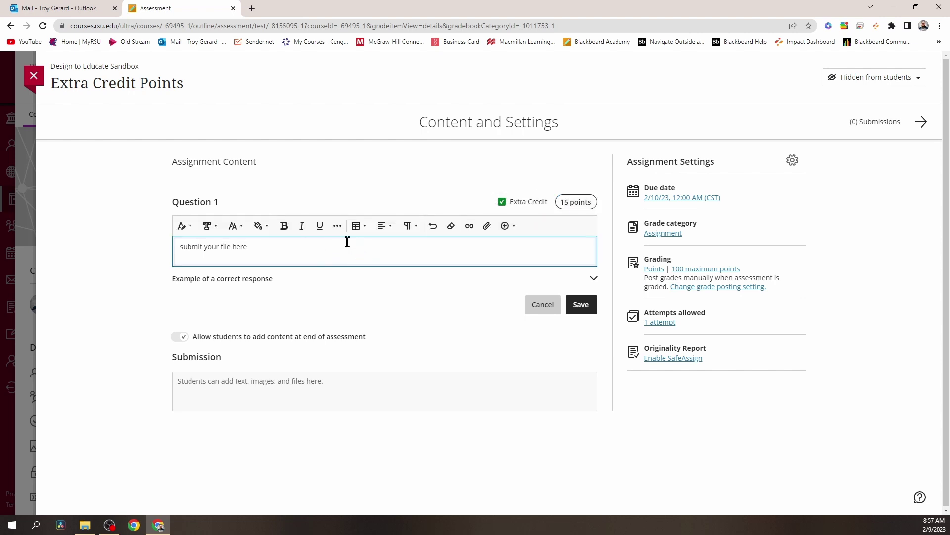
left_click(509, 234)
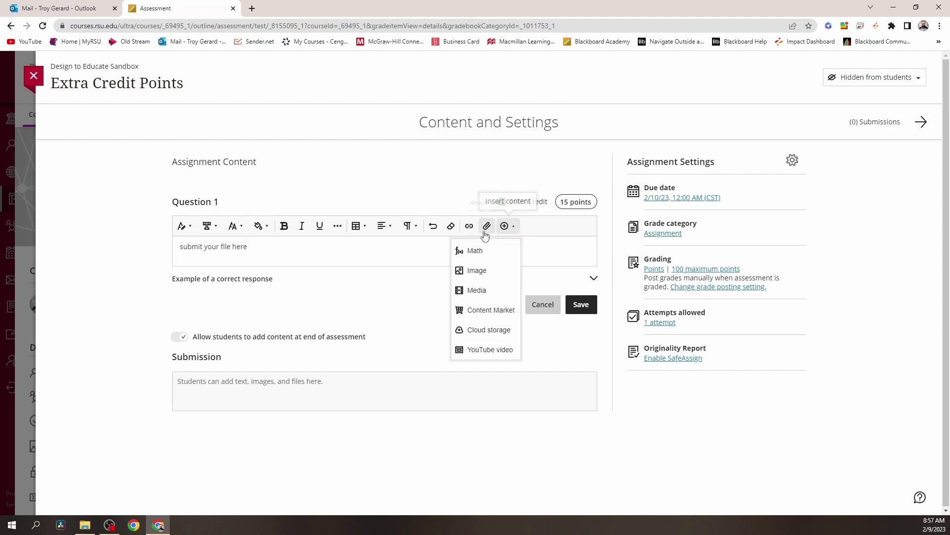
left_click(407, 247)
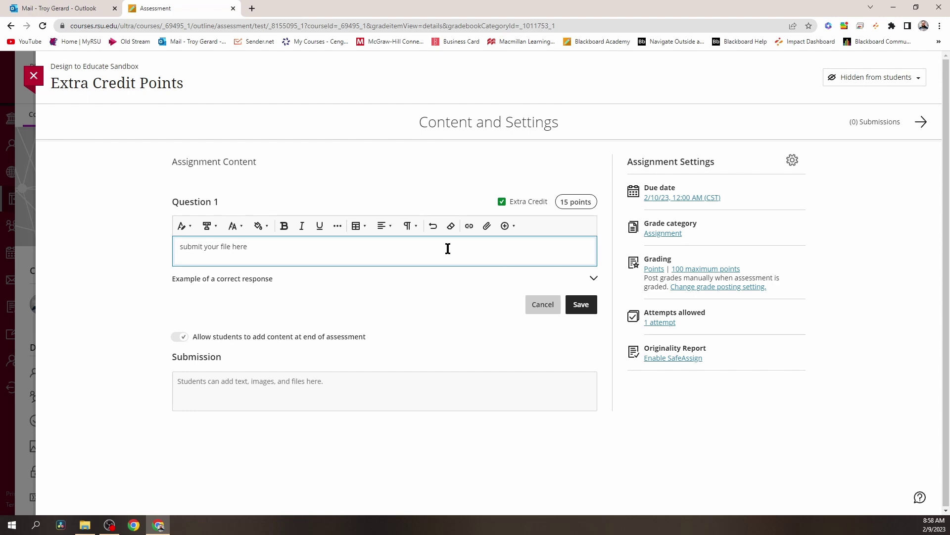
left_click(577, 304)
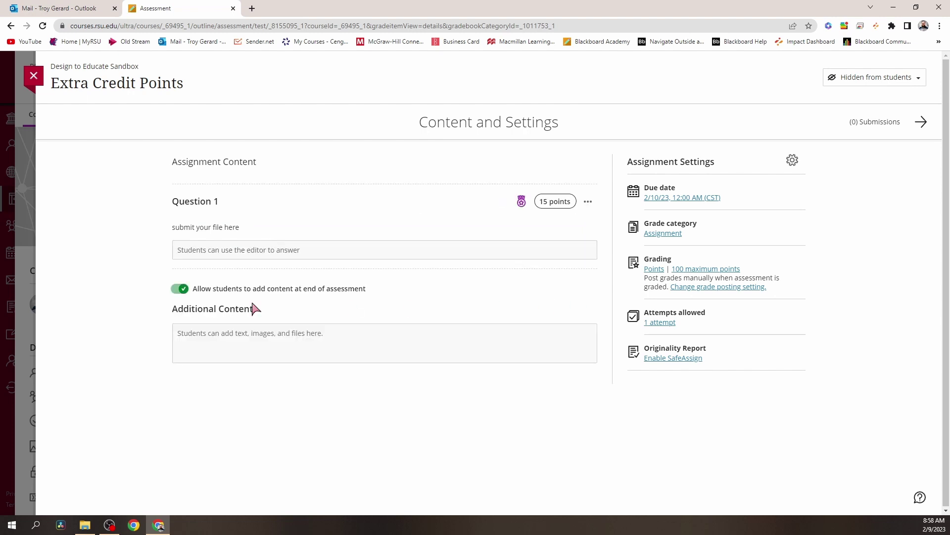
Stop students from adding content at the end of the assessment and make the Extra Credit Points assignment visible to students.
left_click(183, 290)
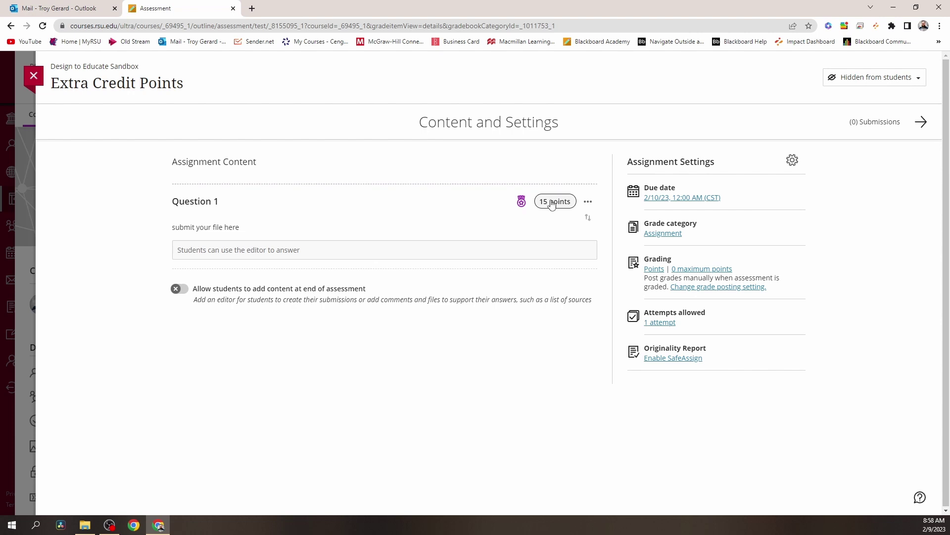
left_click(858, 79)
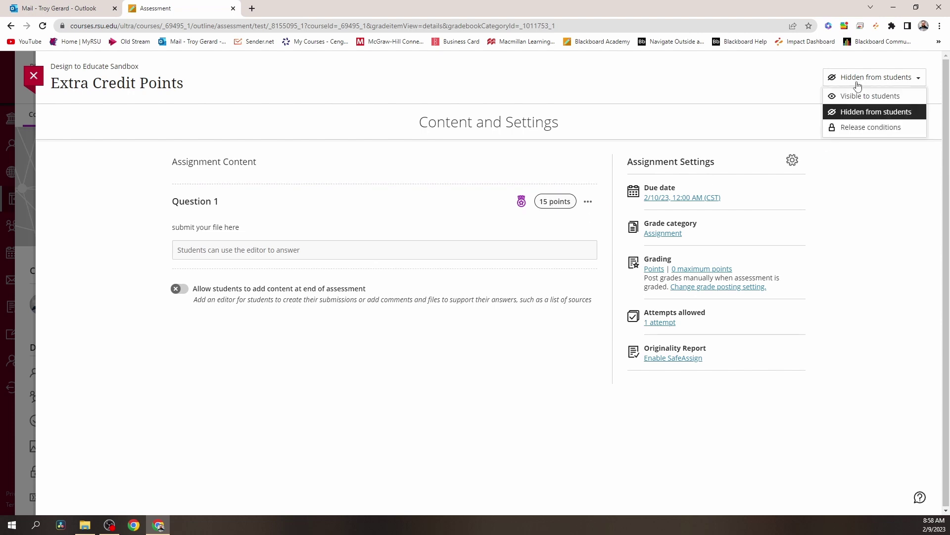
left_click(854, 95)
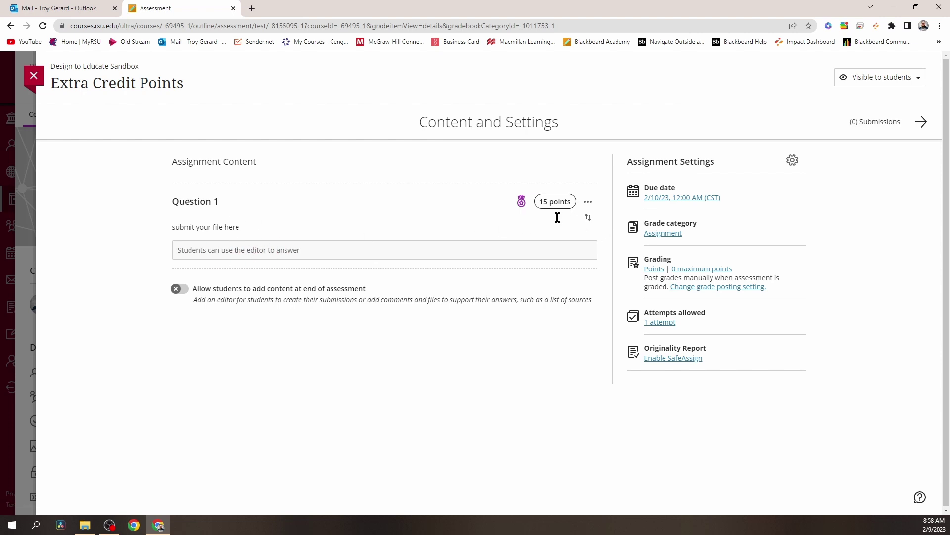
left_click(34, 76)
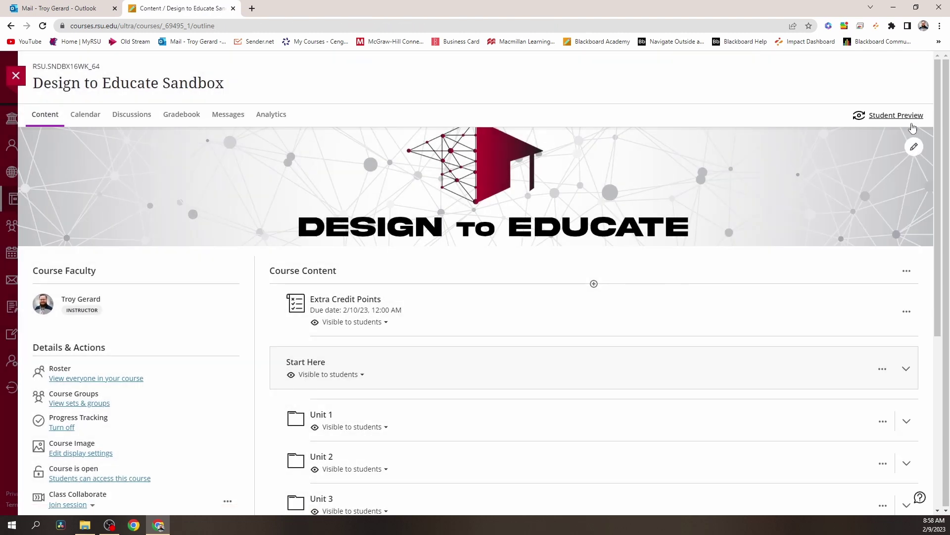
Start a student preview of the course and view the Extra Credit Points assessment, including its answer area.
left_click(896, 116)
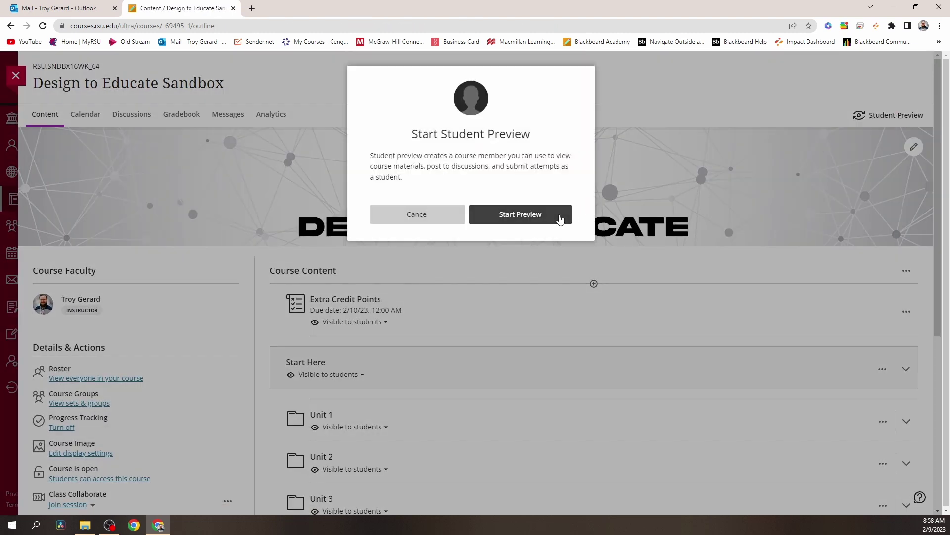
left_click(562, 215)
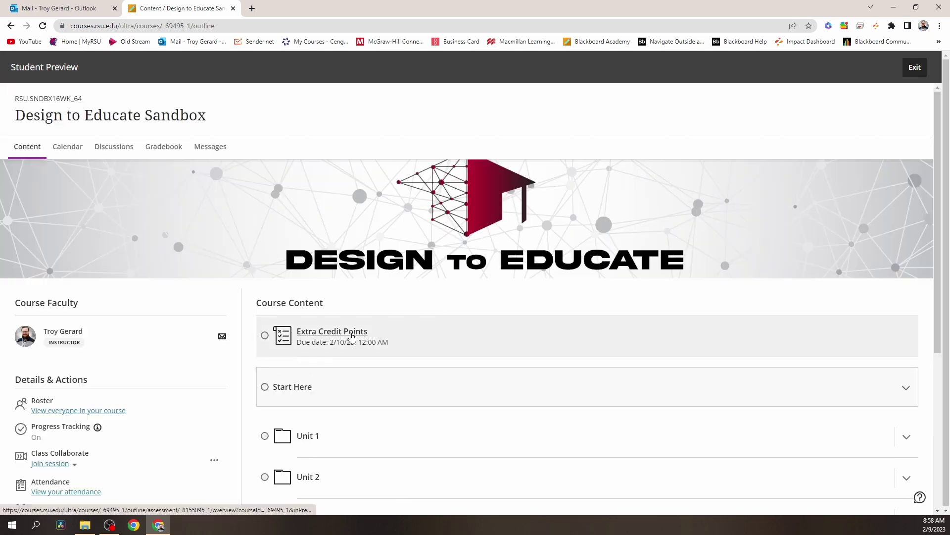
left_click(351, 337)
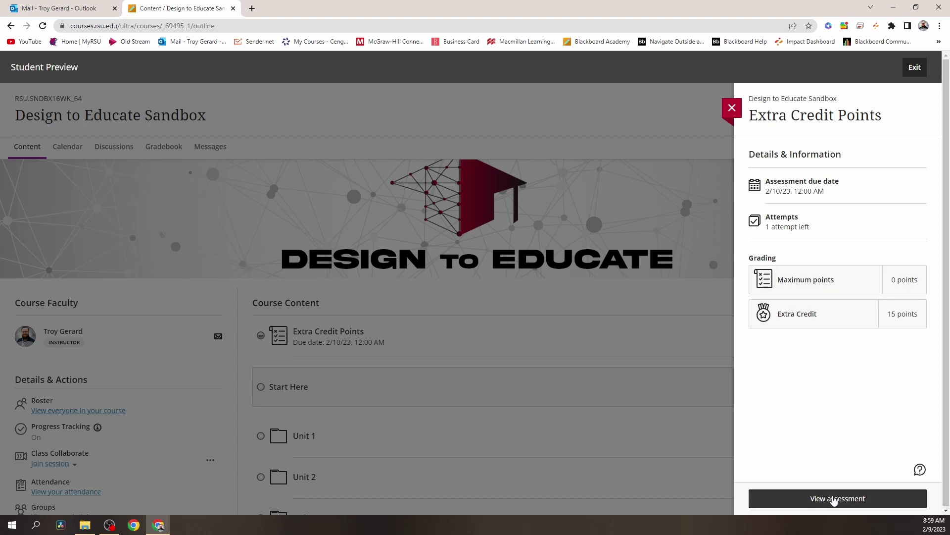
left_click(836, 499)
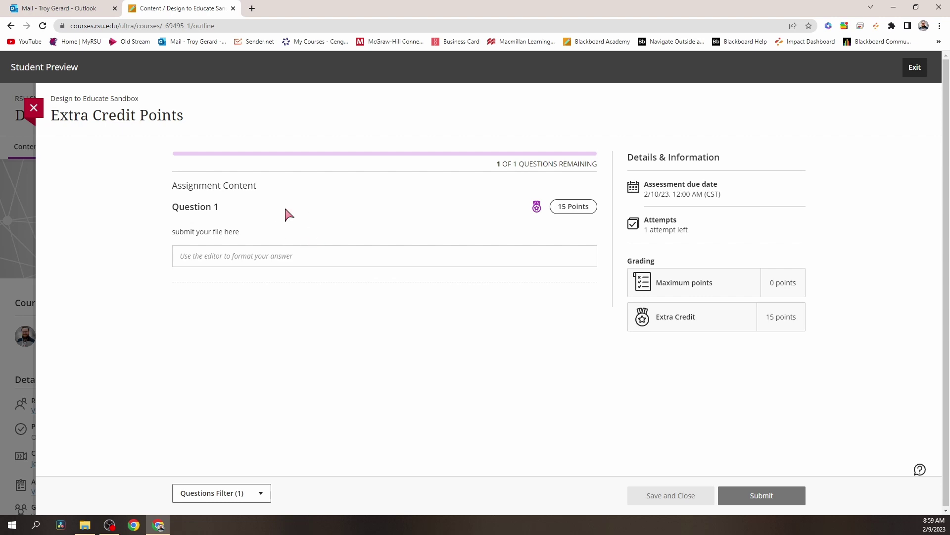
left_click(317, 258)
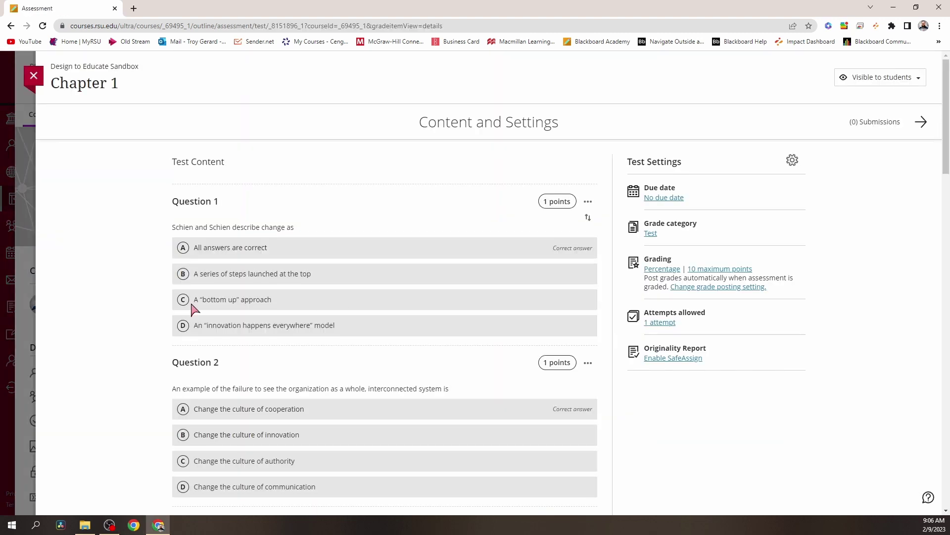
Mark Question 1 of the Chapter 1 test as extra credit and save the question.
scroll(161, 287, "down", 15)
scroll(161, 287, "up", 15)
left_click(588, 203)
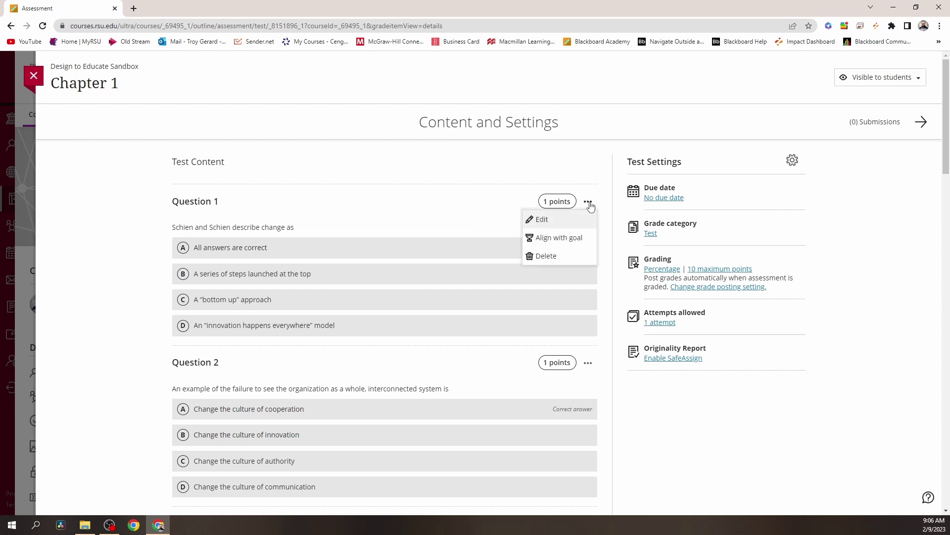
left_click(551, 220)
left_click(506, 202)
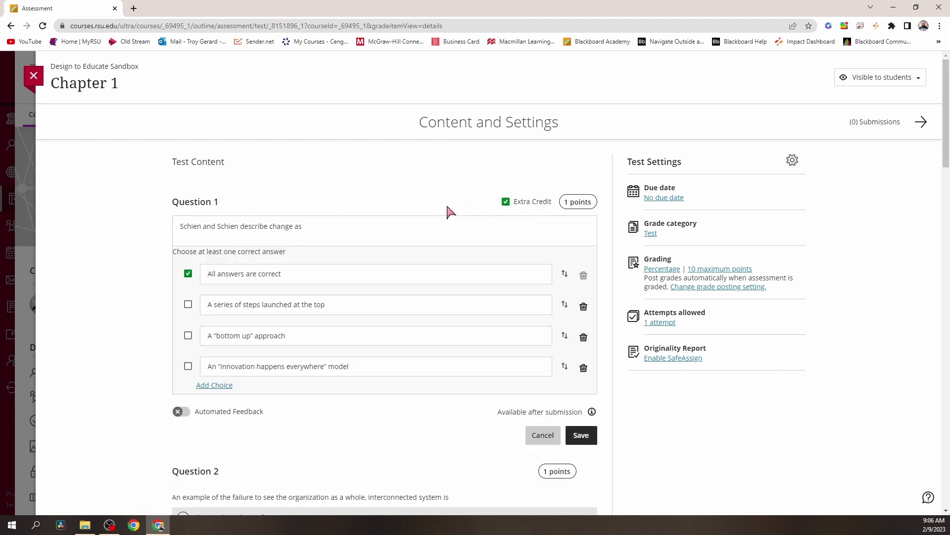
left_click(577, 435)
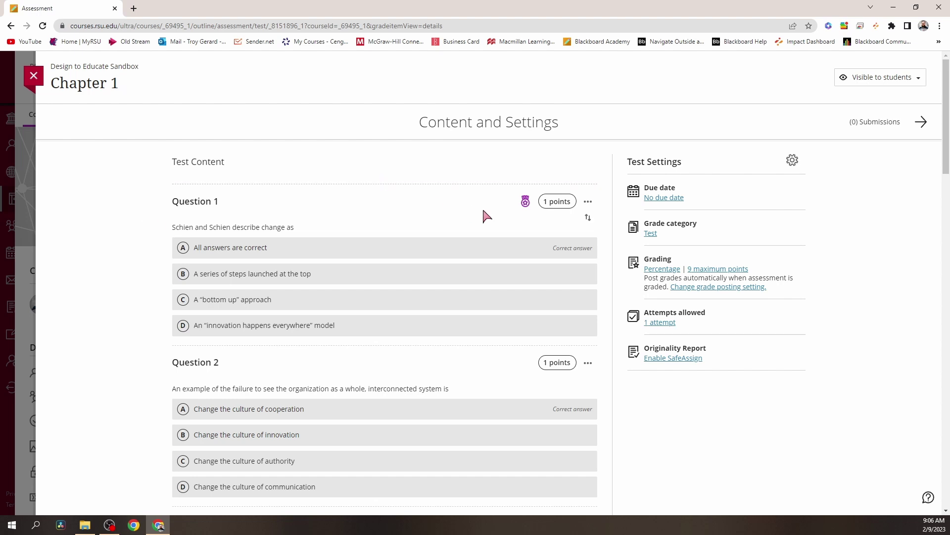
left_click(385, 186)
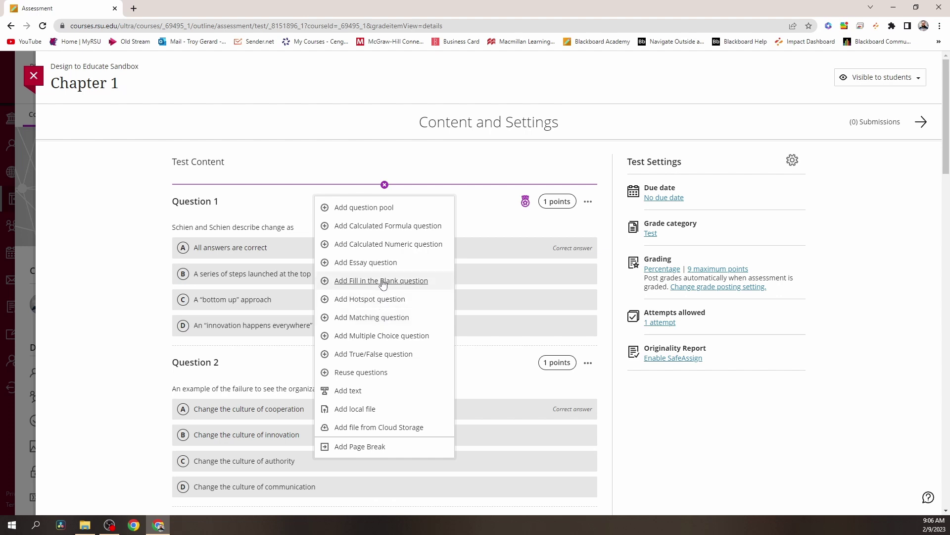
left_click(381, 319)
left_click(502, 203)
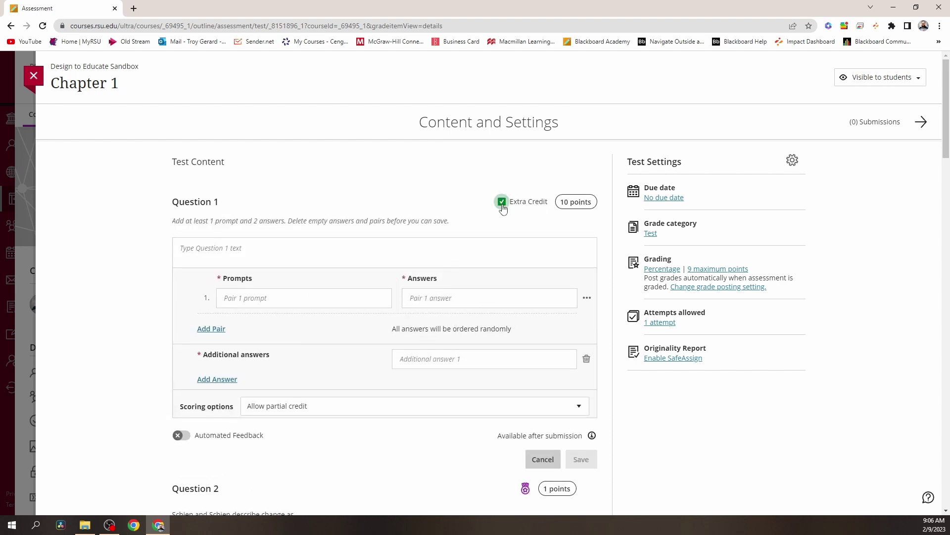
left_click(564, 203)
scroll(423, 237, "down", 3)
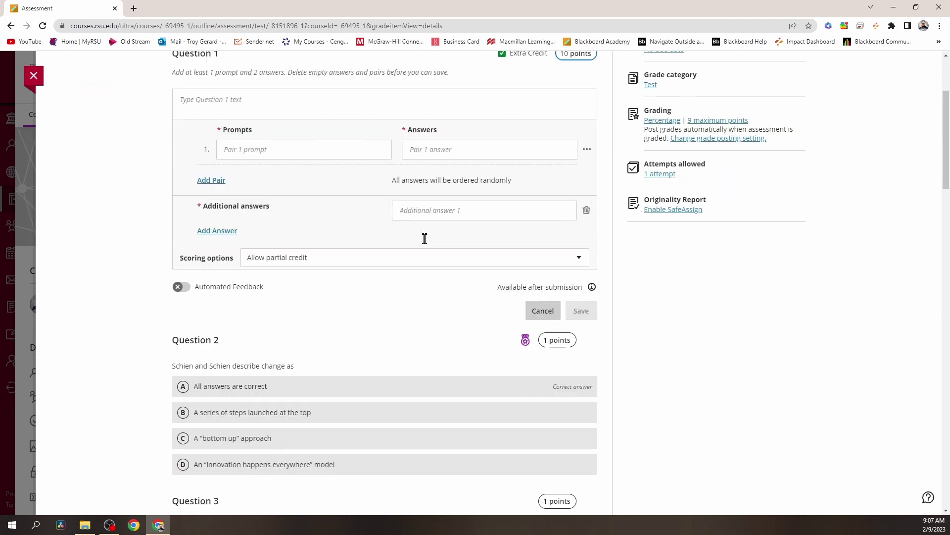
left_click(543, 311)
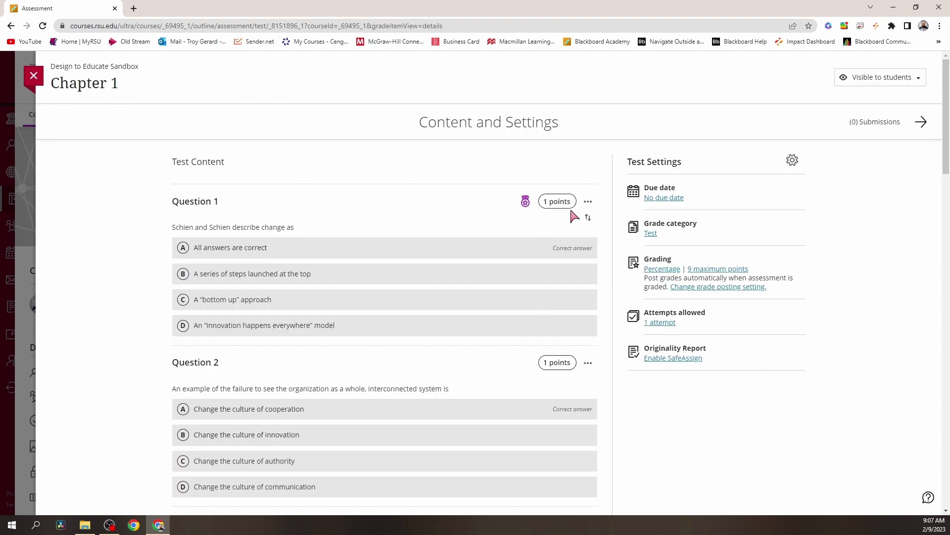